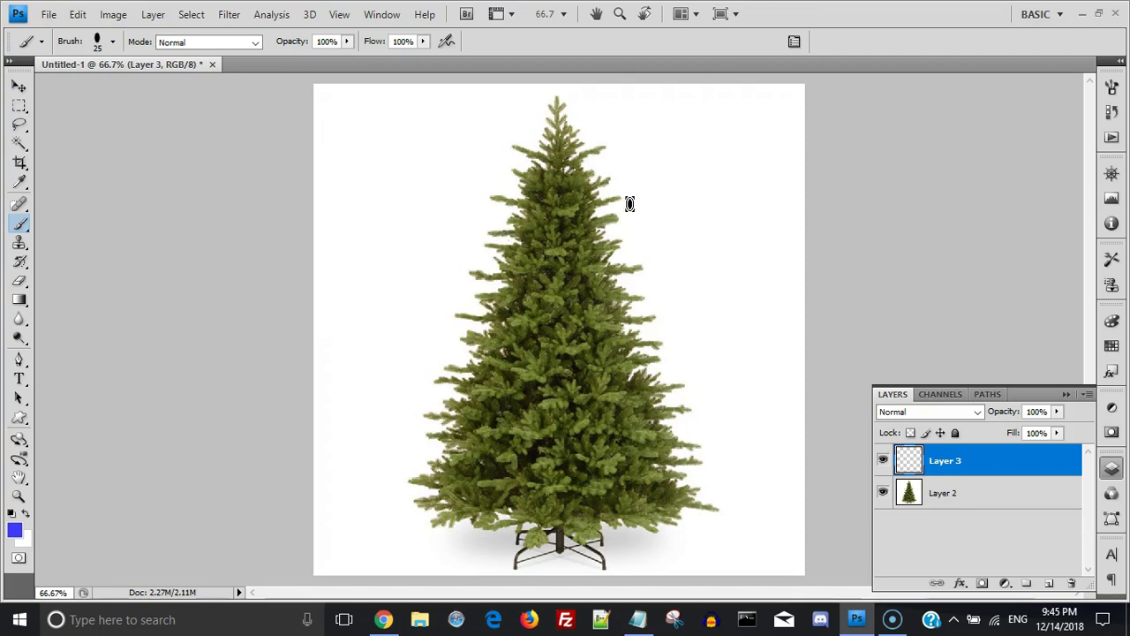
Step: Paint three strings of multicolour light bulbs across the upper, middle and lower parts of the tree
mouse_move(499, 229)
left_mouse_down()
mouse_move(603, 261)
mouse_move(626, 257)
left_mouse_up()
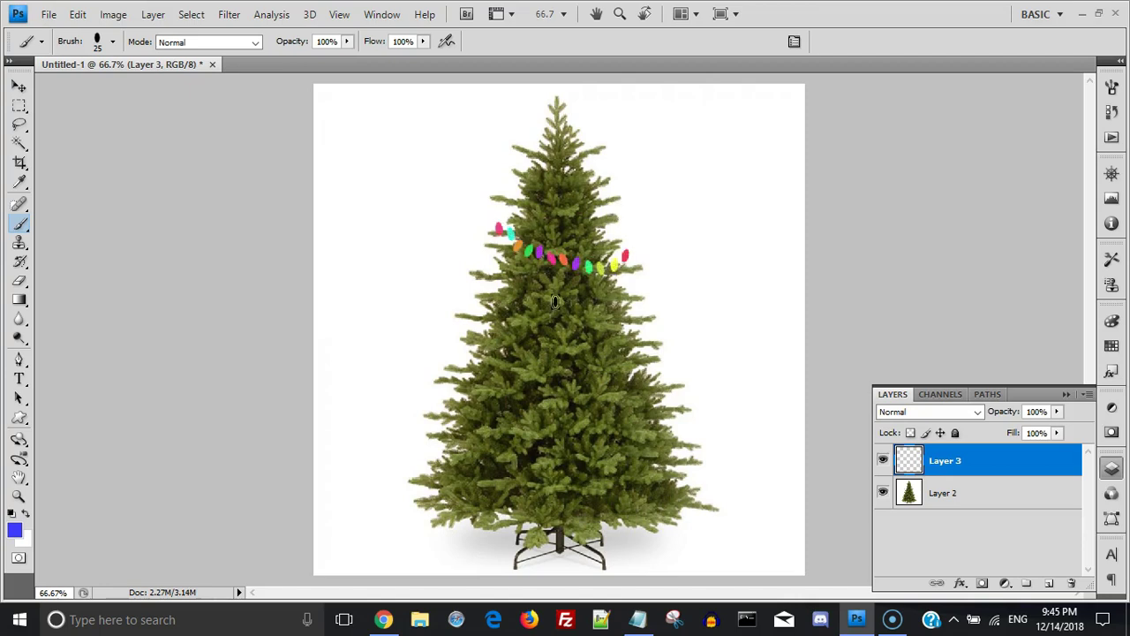
mouse_move(479, 327)
left_mouse_down()
mouse_move(550, 355)
mouse_move(635, 356)
mouse_move(660, 343)
left_mouse_up()
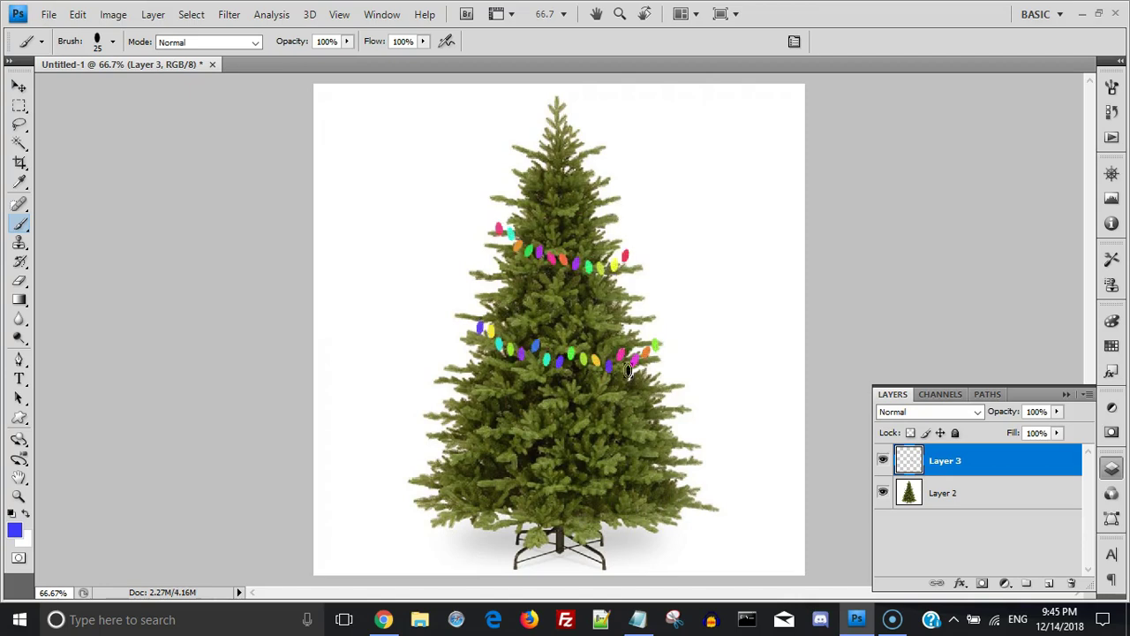
mouse_move(455, 436)
left_mouse_down()
mouse_move(552, 450)
mouse_move(668, 418)
left_mouse_up()
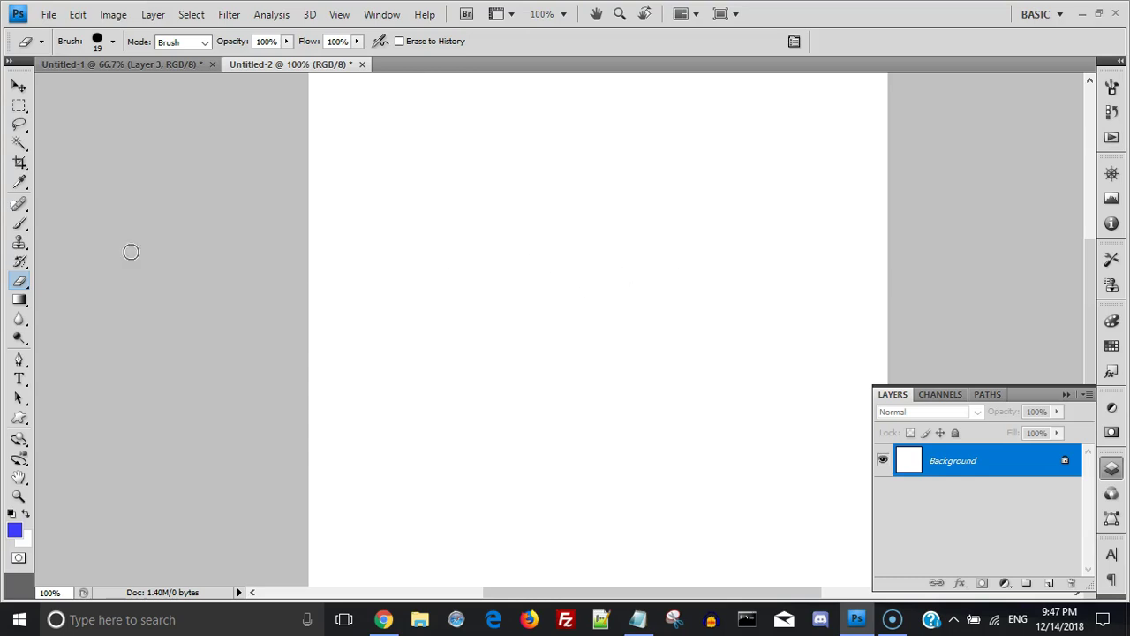
Step: With the Brush tool, paint a test stroke on the blank Untitled-2 canvas and undo it
left_click(19, 222)
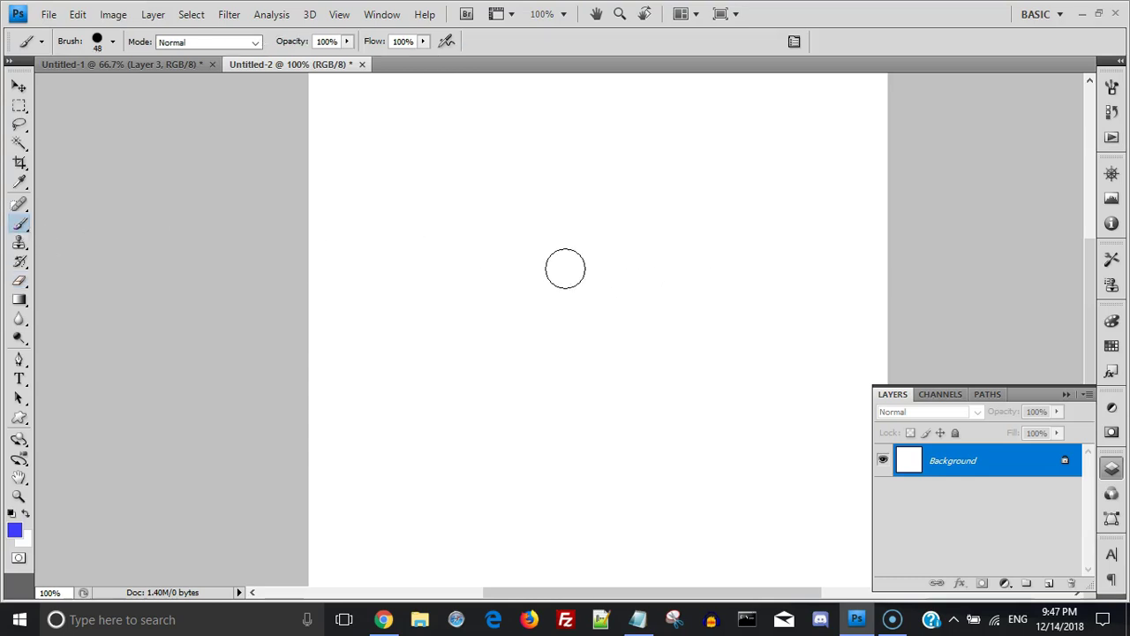
mouse_move(426, 227)
left_mouse_down()
mouse_move(519, 272)
mouse_move(745, 235)
mouse_move(675, 373)
mouse_move(458, 370)
mouse_move(487, 392)
mouse_move(678, 444)
mouse_move(703, 427)
left_mouse_up()
key("ctrl+z")
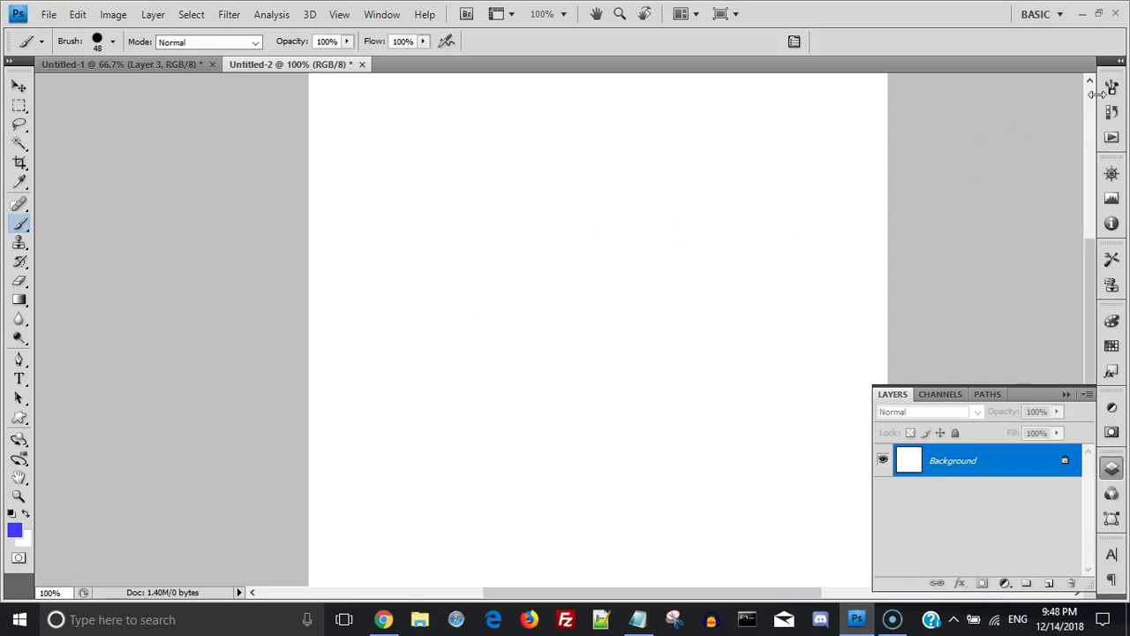
Step: Set the brush tip to 151% spacing, 88° angle and 36% roundness
left_click(1112, 87)
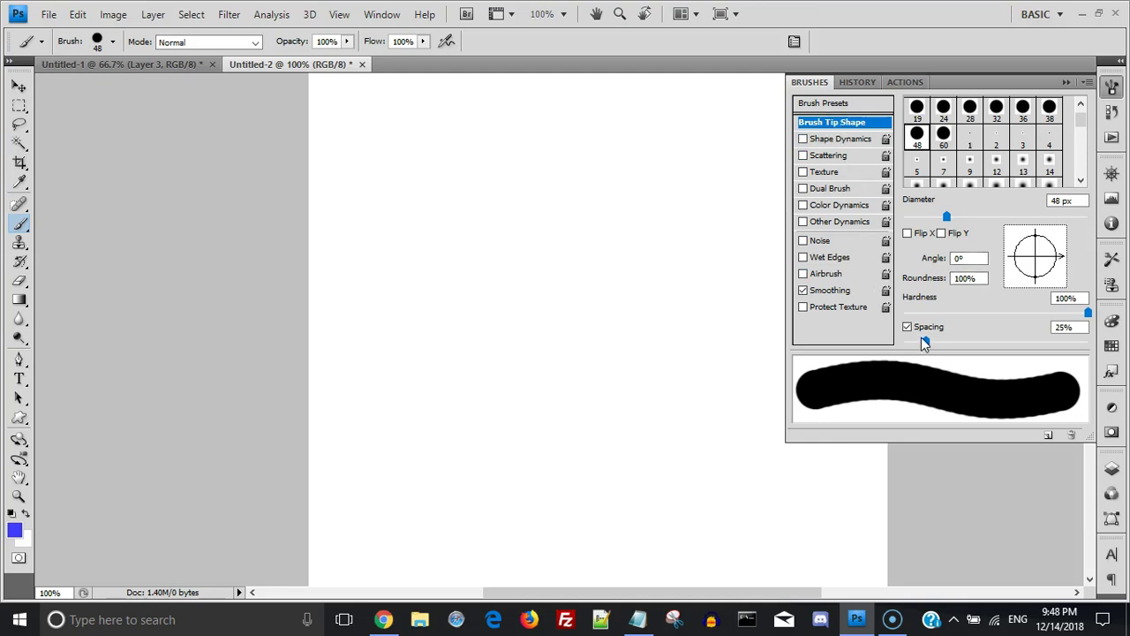
left_click_drag(927, 344, 1021, 351)
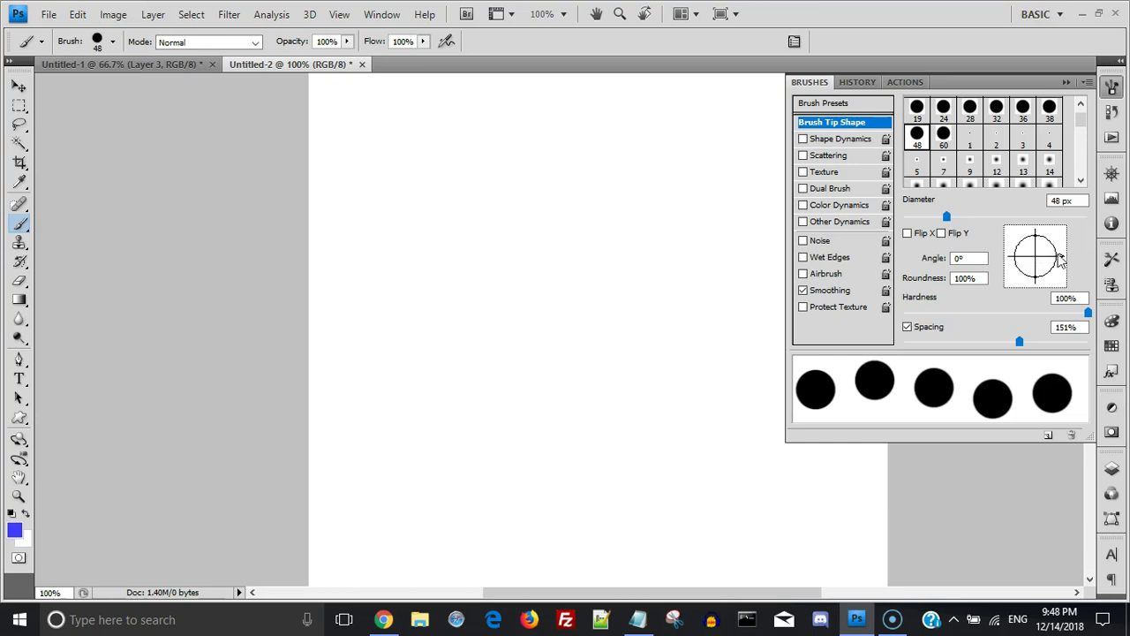
mouse_move(1058, 256)
left_mouse_down()
mouse_move(1036, 231)
mouse_move(1045, 259)
left_mouse_up()
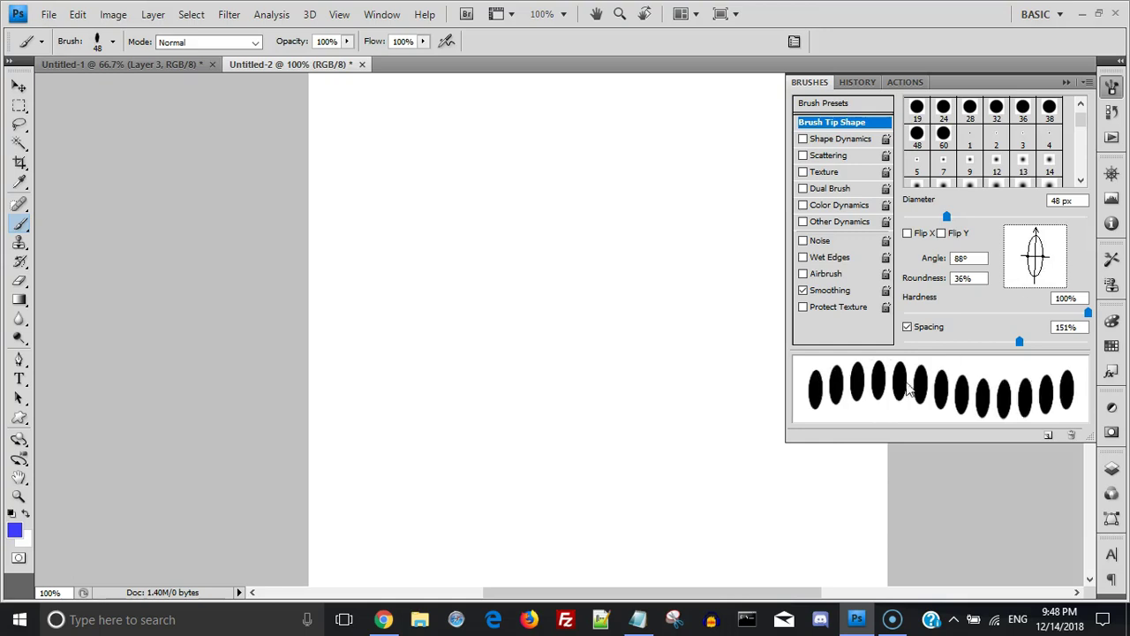
Step: Enable Shape Dynamics on the brush with about 7% angle jitter
left_click(804, 139)
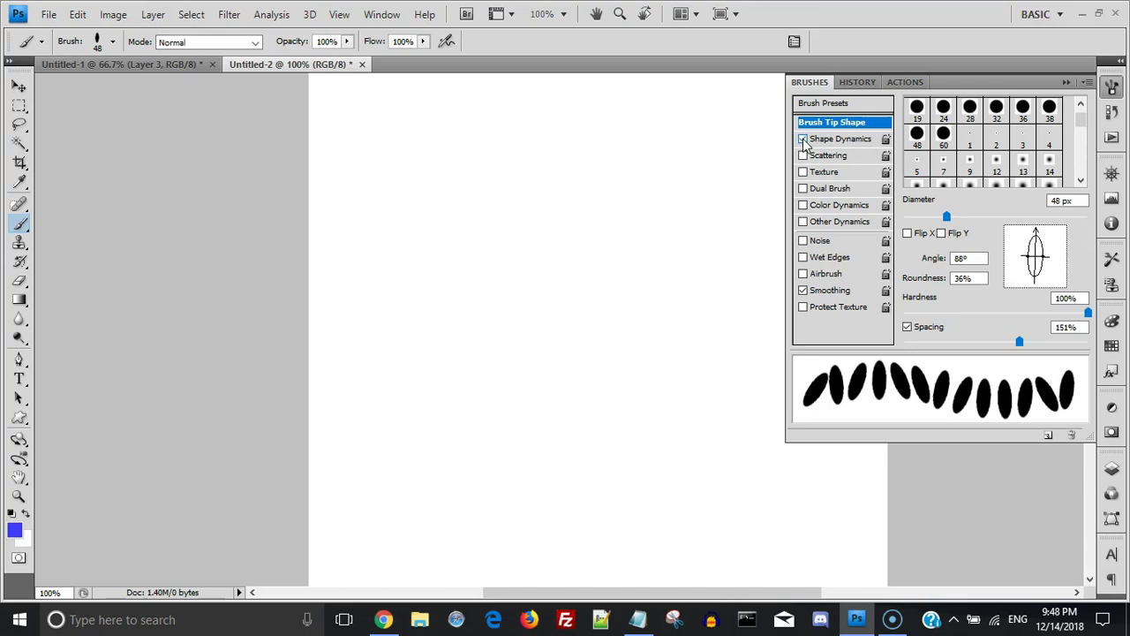
left_click(820, 140)
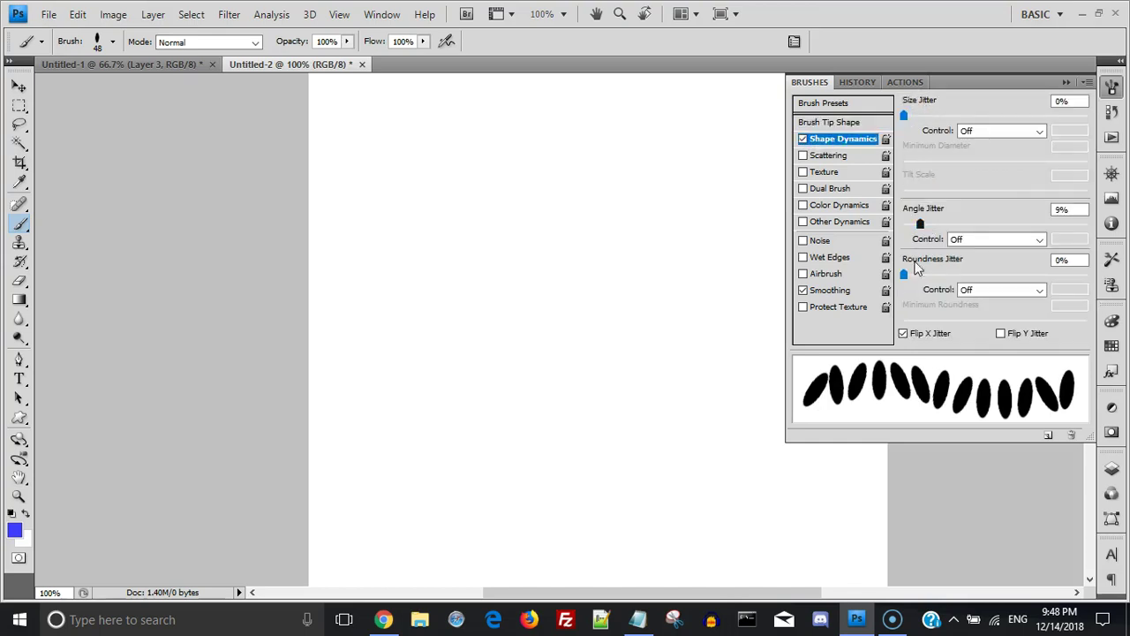
mouse_move(925, 228)
left_mouse_down()
mouse_move(936, 227)
mouse_move(902, 231)
mouse_move(918, 230)
left_mouse_up()
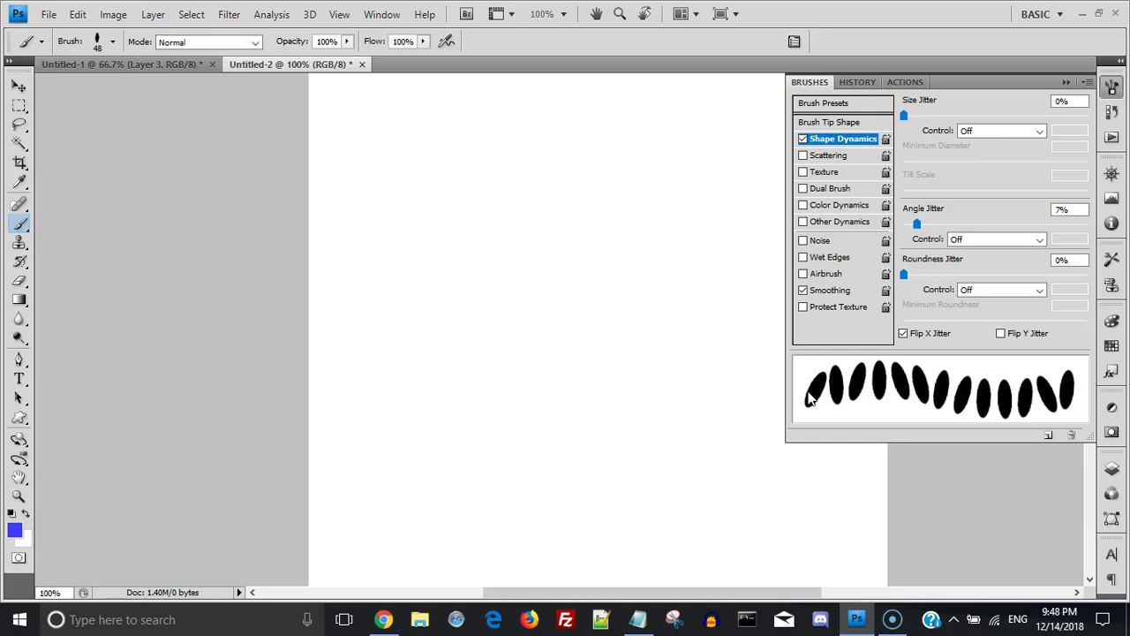
Step: Turn on Scattering at 72% and raise the brush tip spacing to 185%
left_click(820, 157)
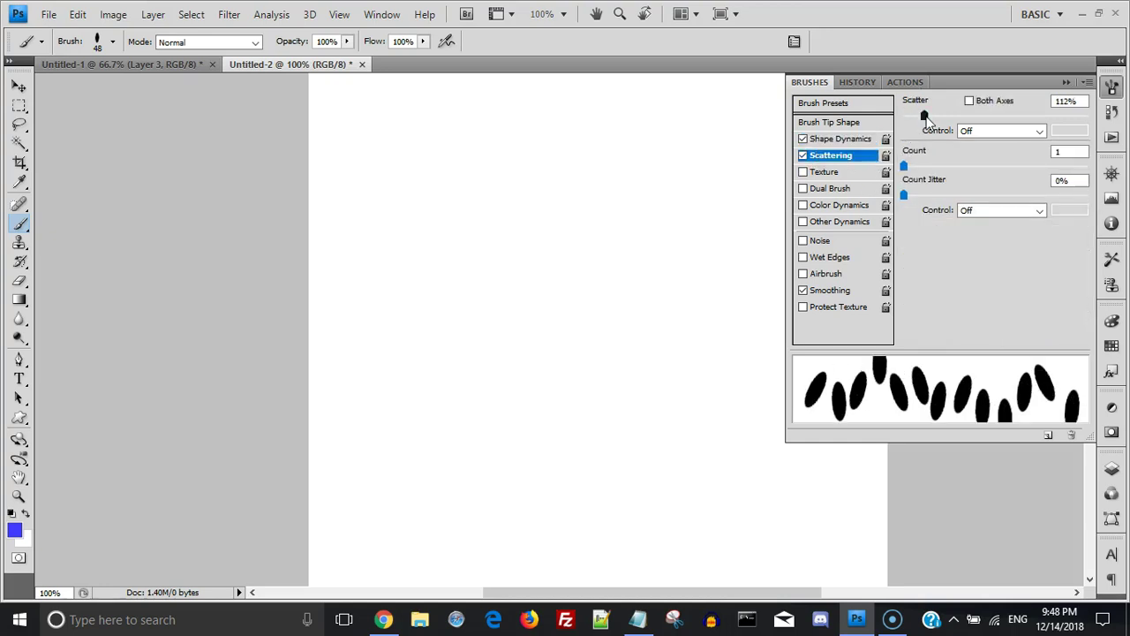
mouse_move(925, 118)
left_mouse_down()
mouse_move(904, 120)
mouse_move(915, 119)
left_mouse_up()
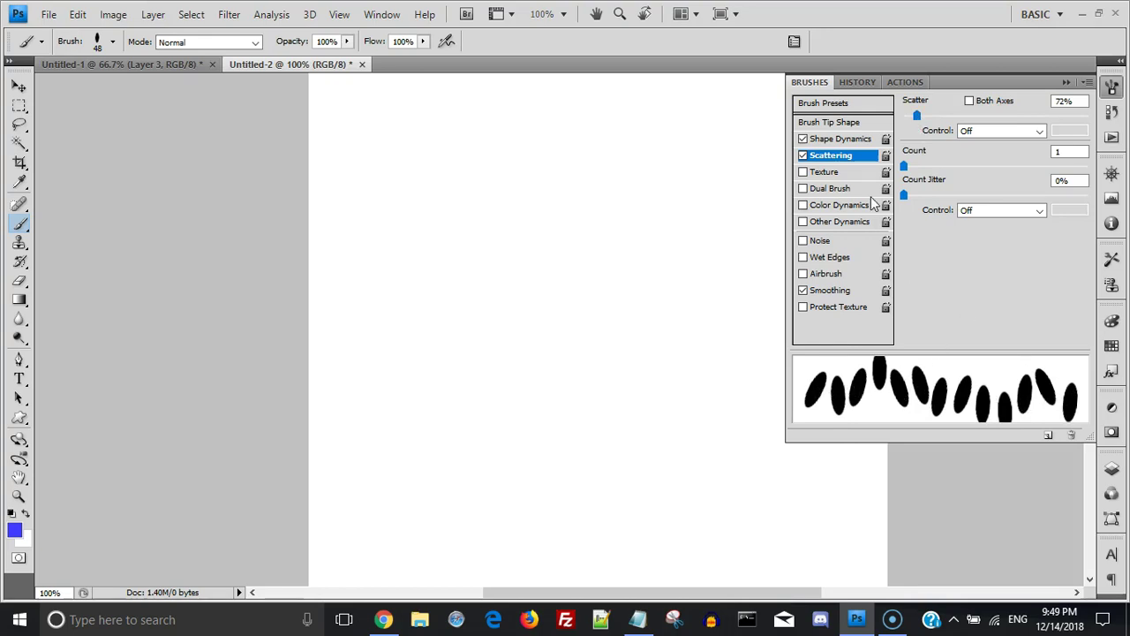
left_click(829, 126)
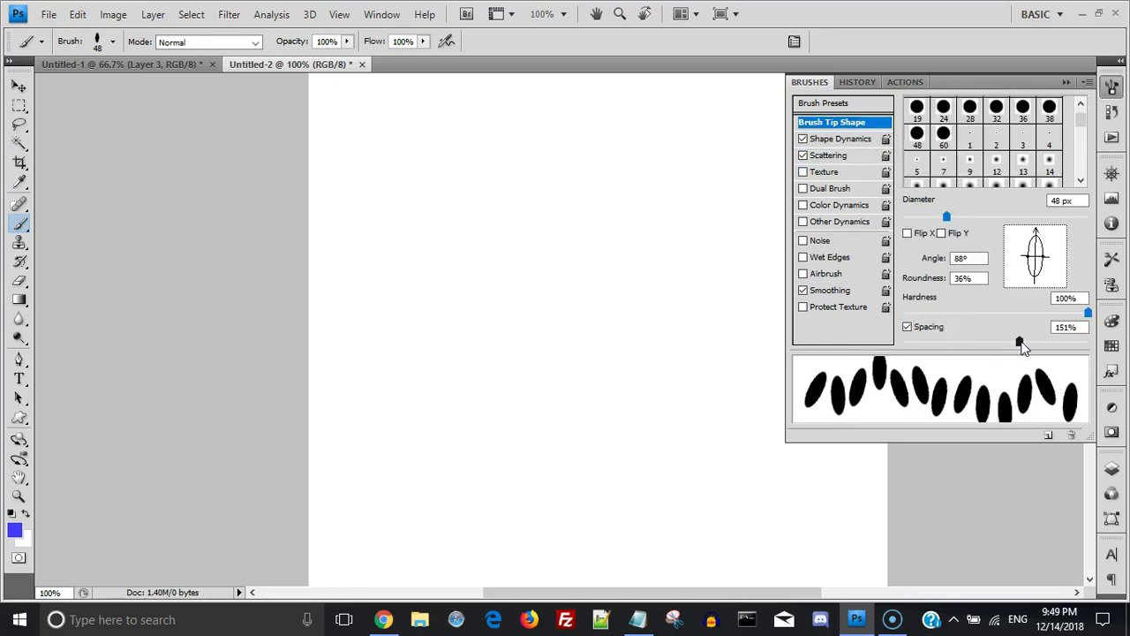
left_click_drag(1021, 341, 1035, 341)
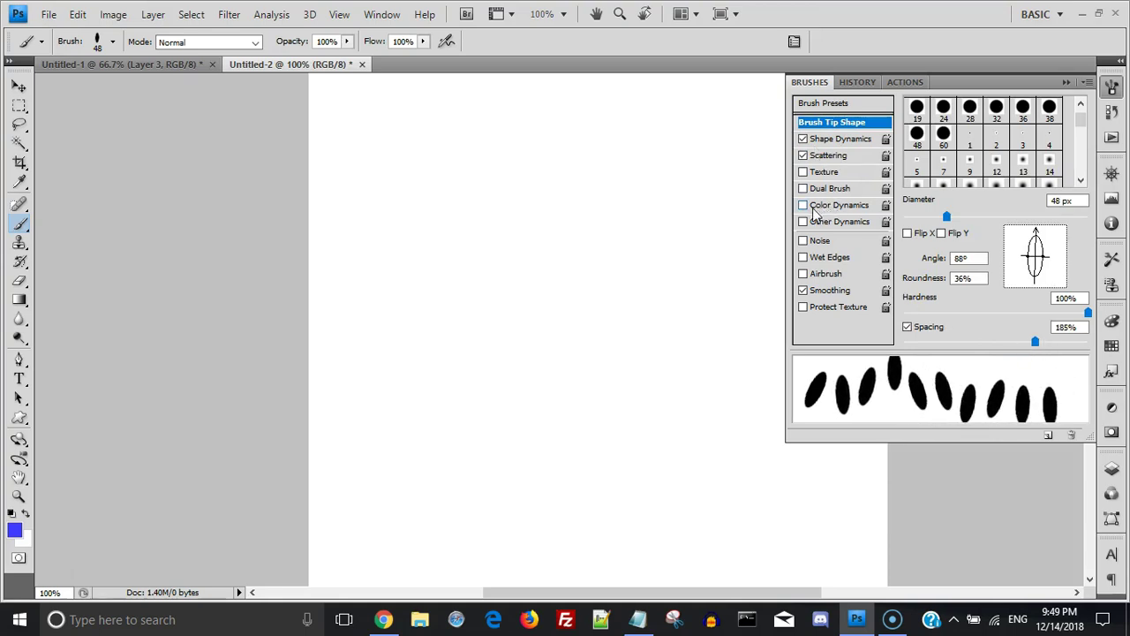
Step: Enable Color Dynamics with 100% hue jitter and paint a multicoloured test row of dabs
left_click(830, 205)
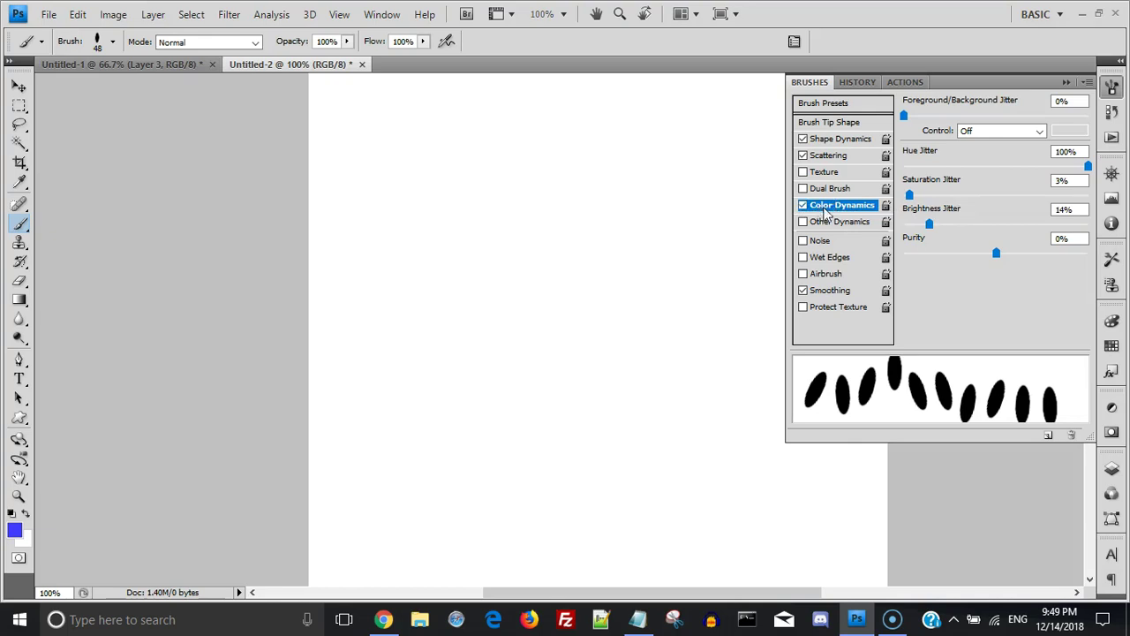
left_click(802, 205)
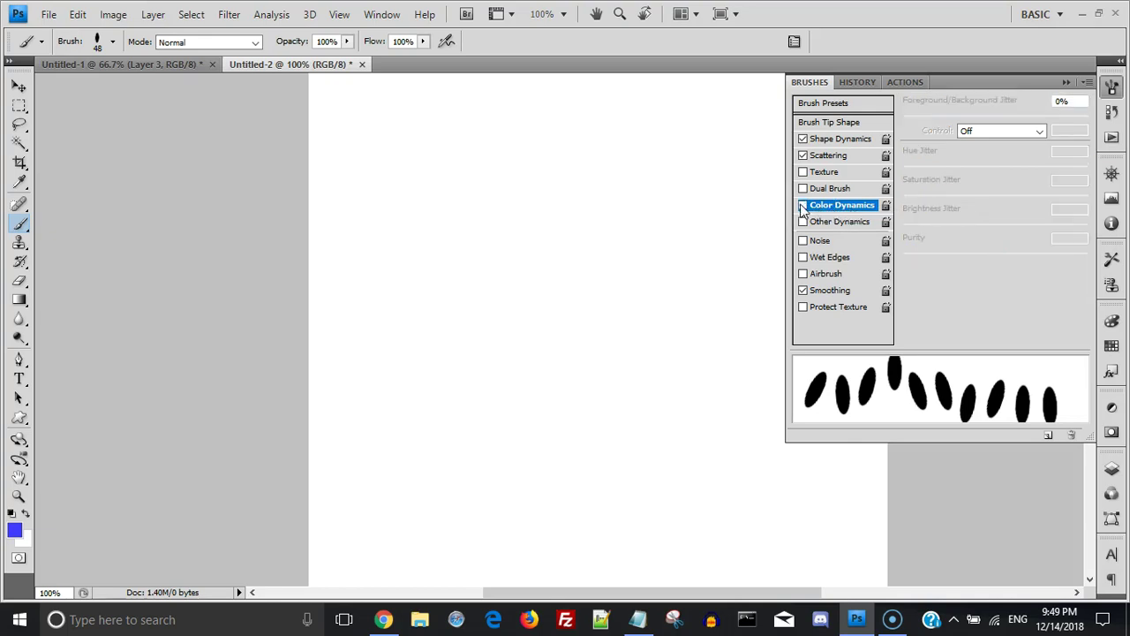
mouse_move(339, 194)
left_mouse_down()
mouse_move(605, 222)
mouse_move(766, 209)
left_mouse_up()
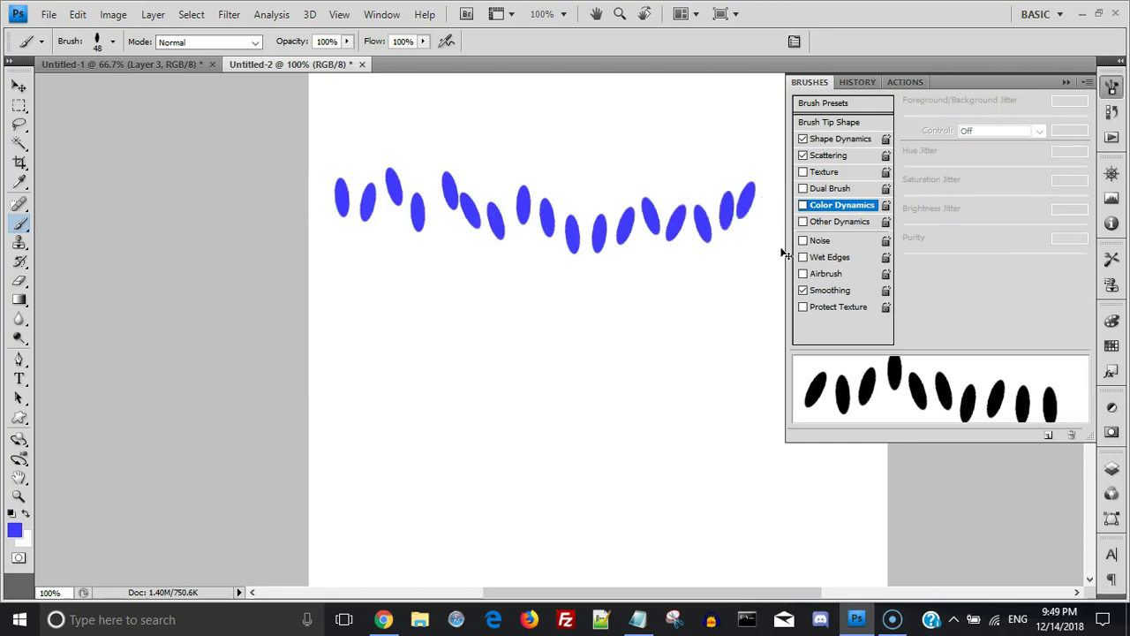
key("ctrl+z")
left_click(803, 205)
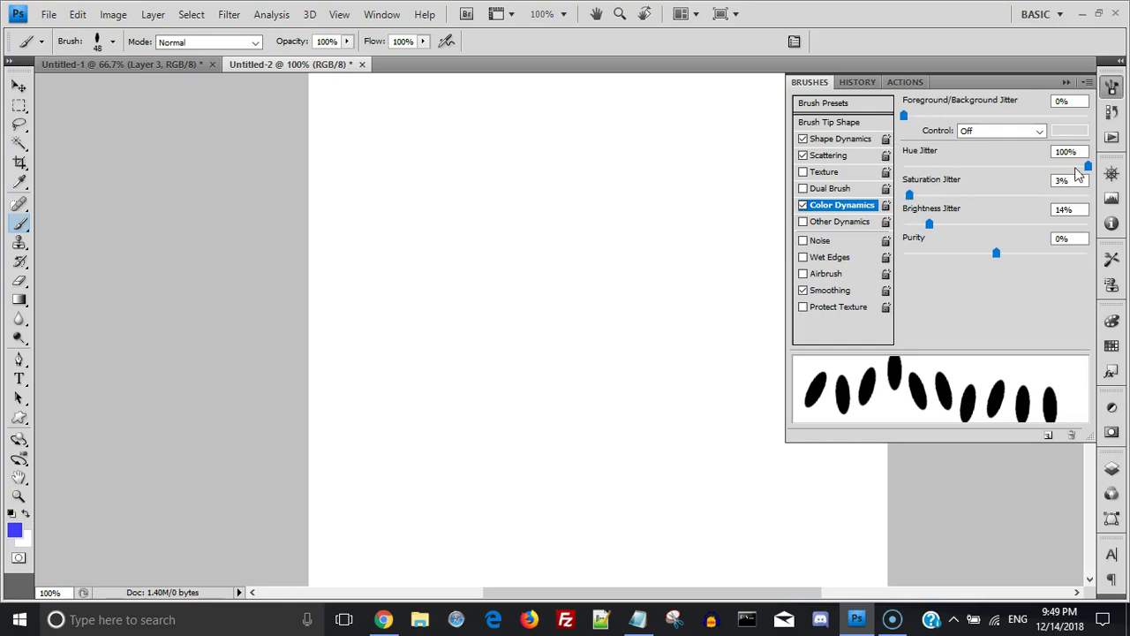
mouse_move(1088, 168)
left_mouse_down()
mouse_move(1054, 164)
mouse_move(1099, 177)
left_mouse_up()
left_click_drag(353, 209, 749, 194)
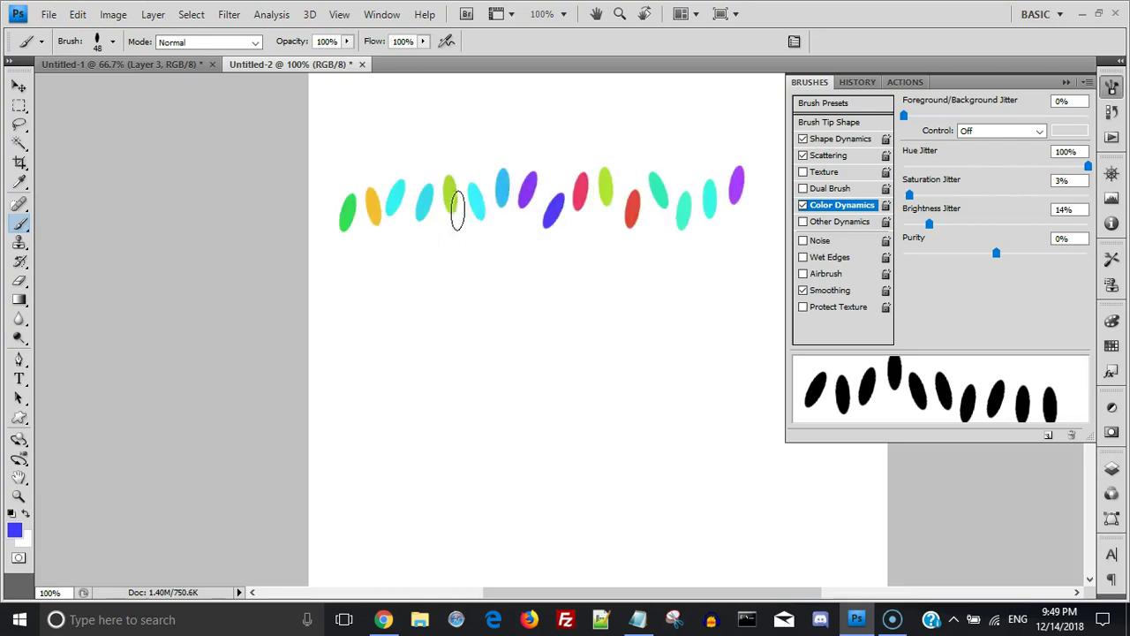
Step: Set the foreground colour to red and paint a second test row of dabs
left_click(13, 530)
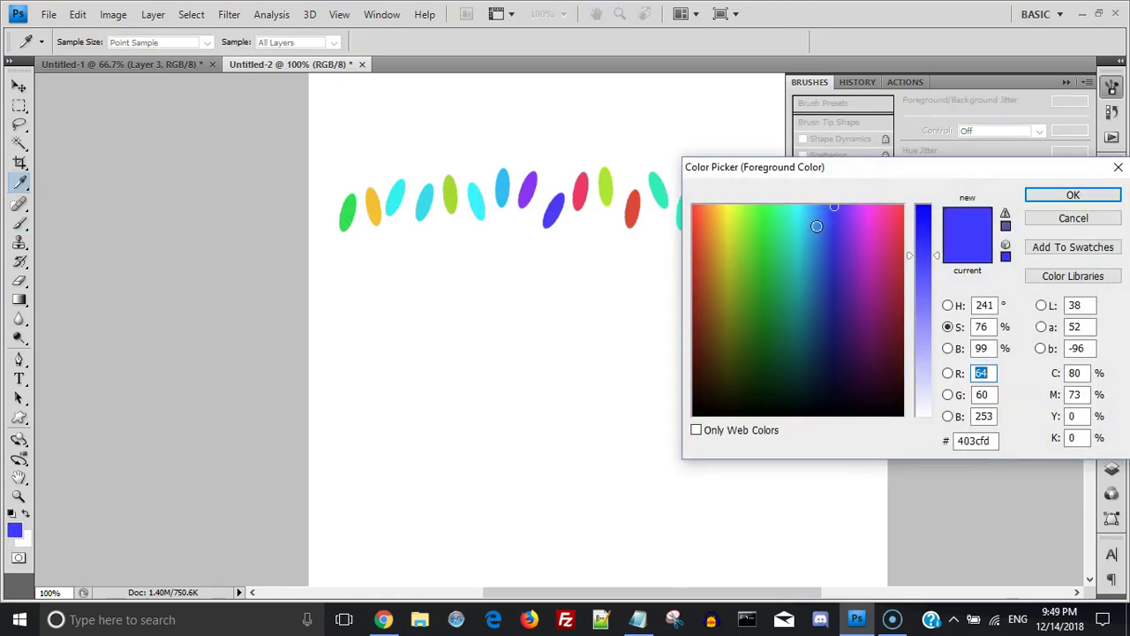
left_click(1073, 194)
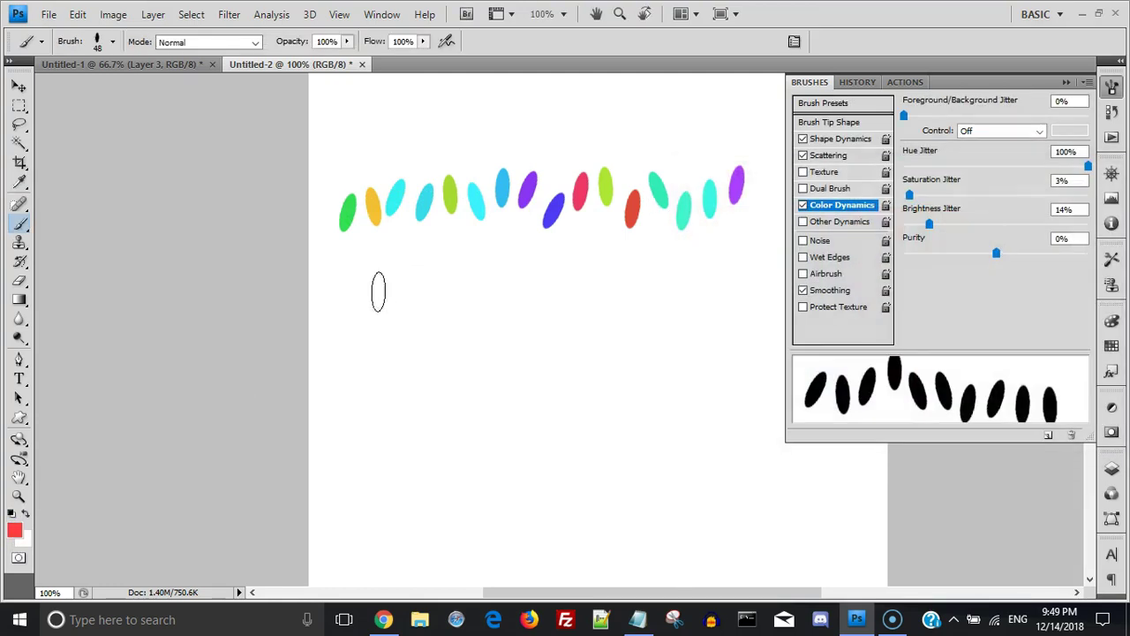
left_click_drag(332, 305, 799, 294)
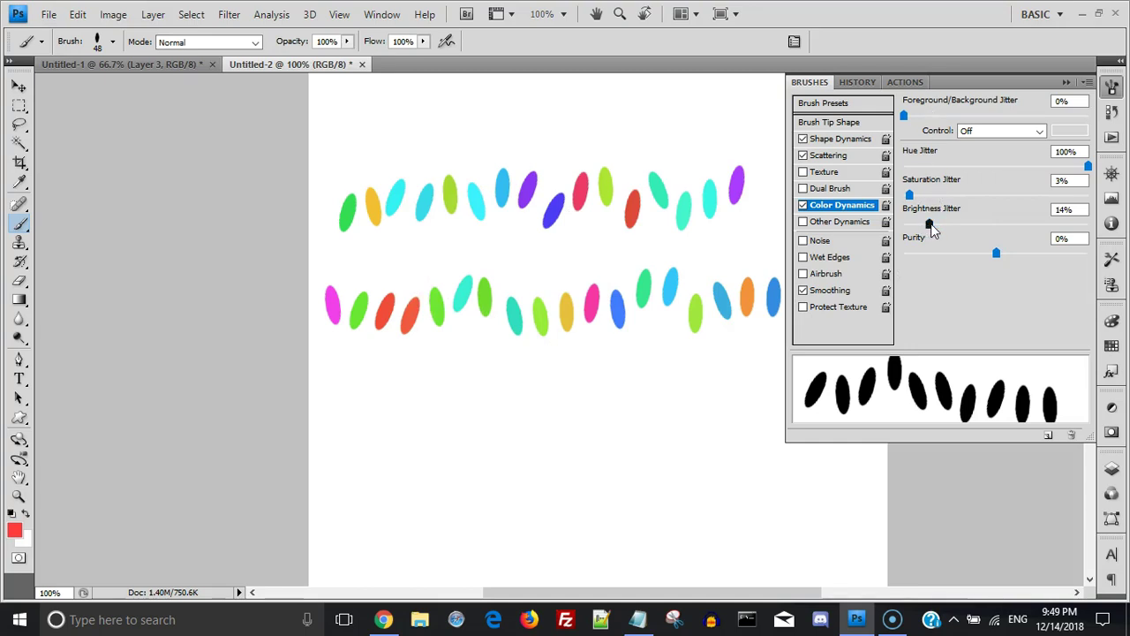
Step: Adjust brightness jitter, ending at 4%, repaint the third row, and paint a fourth row below
left_click_drag(998, 231, 1005, 231)
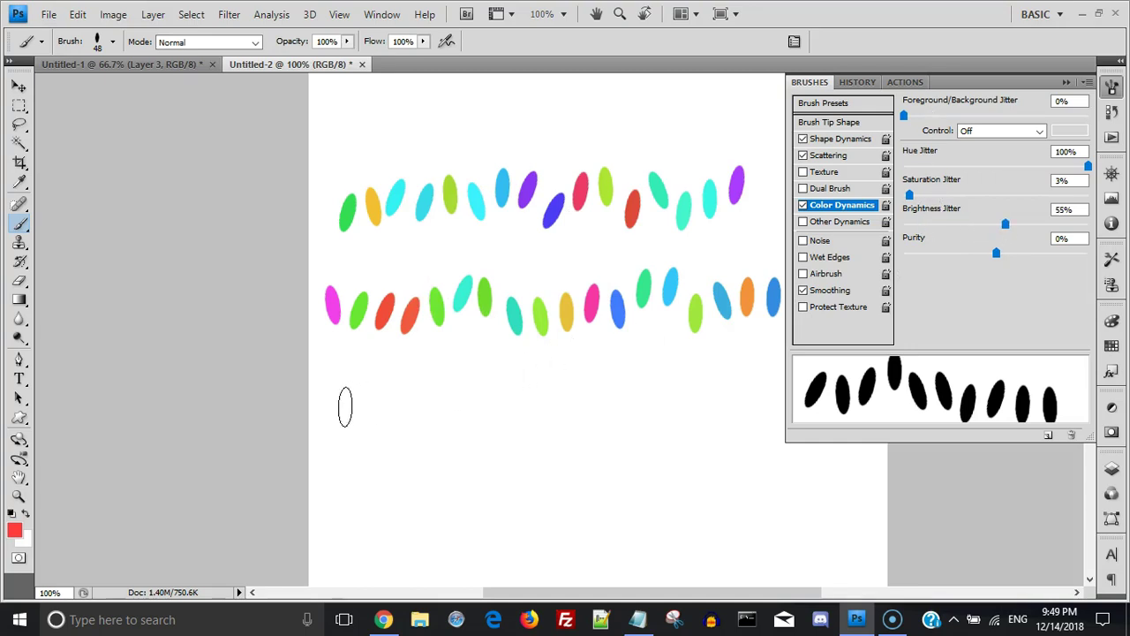
mouse_move(343, 405)
left_mouse_down()
mouse_move(597, 409)
mouse_move(794, 387)
left_mouse_up()
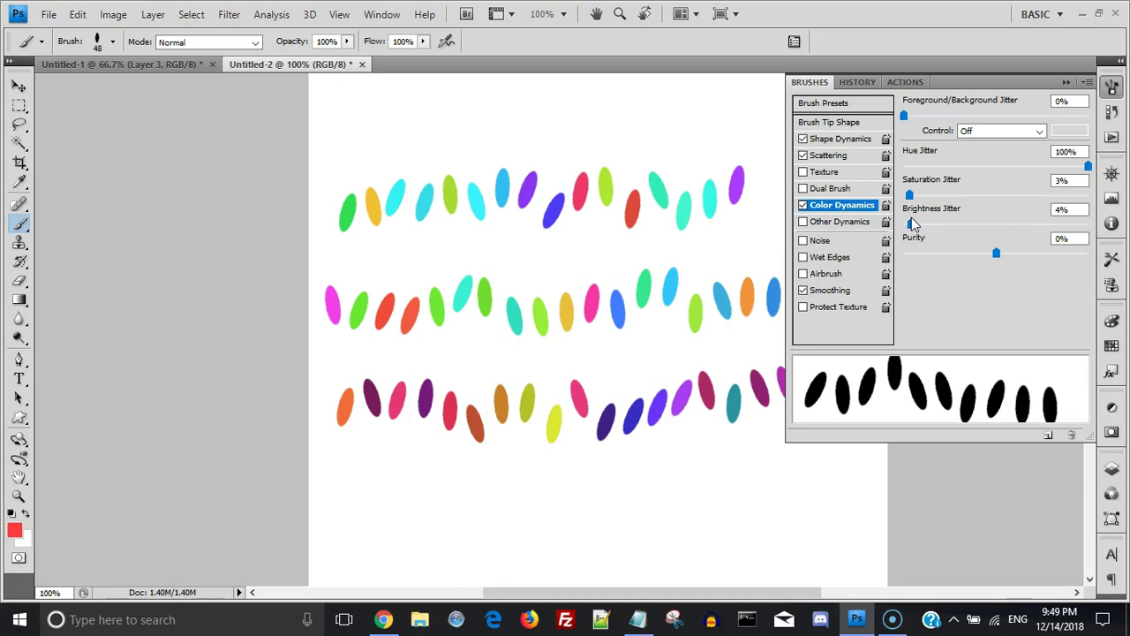
key("ctrl+z")
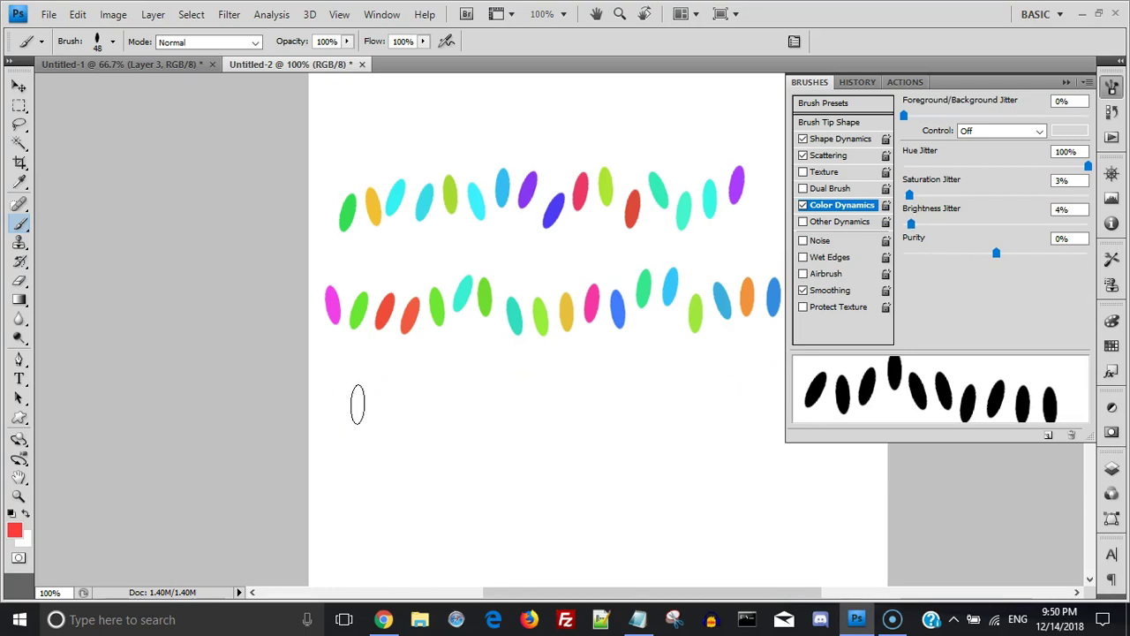
mouse_move(350, 409)
left_mouse_down()
mouse_move(452, 418)
mouse_move(799, 401)
left_mouse_up()
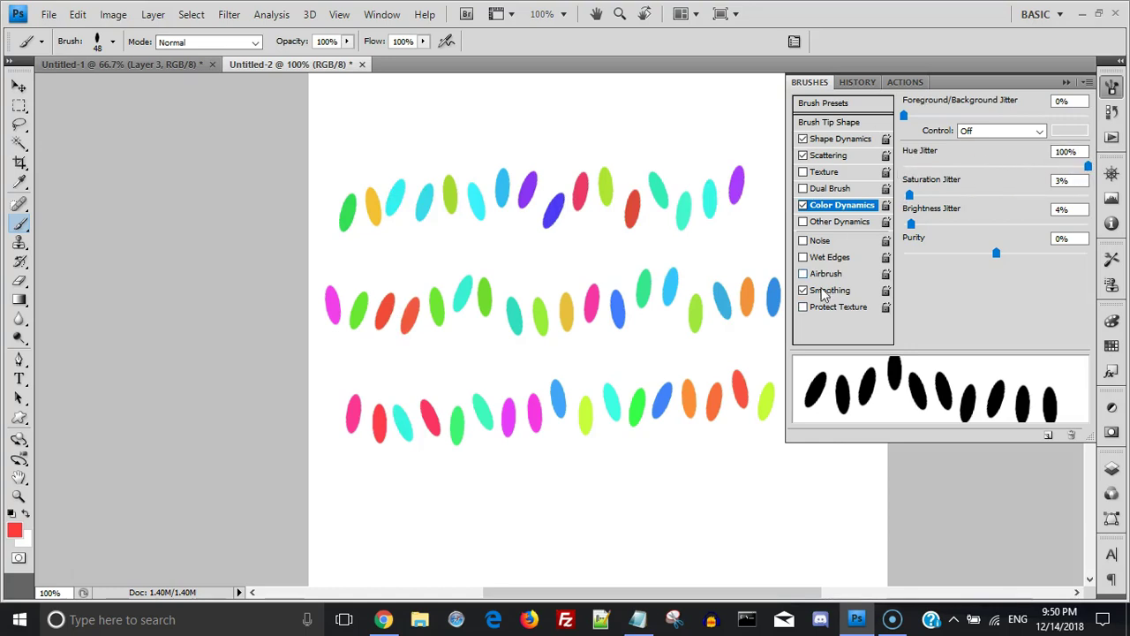
left_click(805, 86)
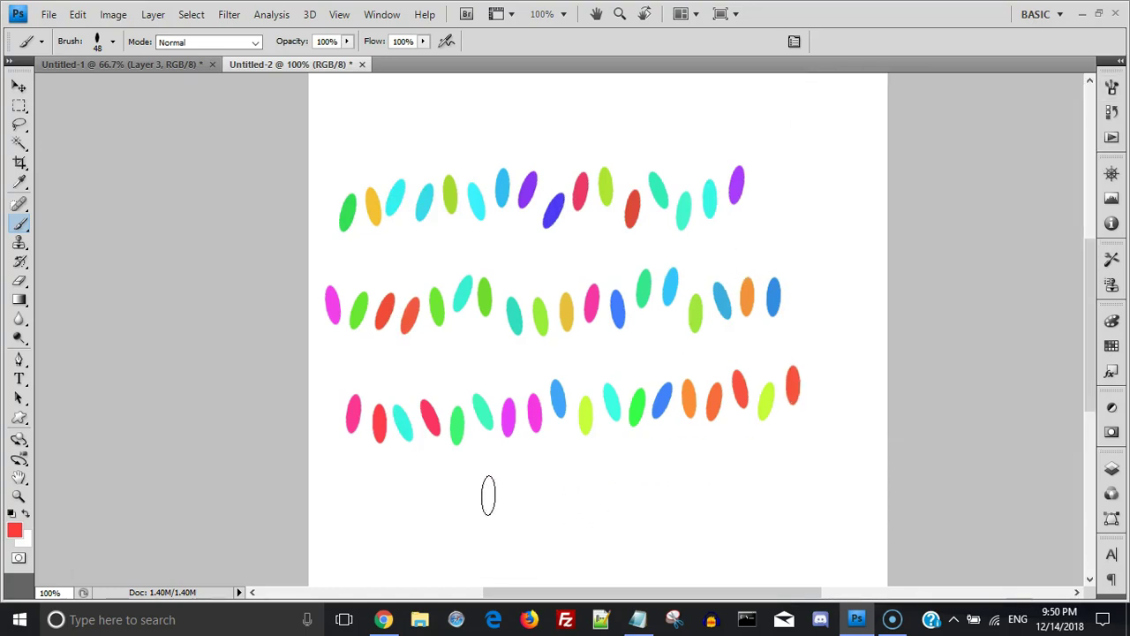
mouse_move(350, 482)
left_mouse_down()
mouse_move(393, 523)
mouse_move(493, 475)
mouse_move(571, 512)
mouse_move(693, 485)
mouse_move(788, 501)
mouse_move(878, 480)
left_mouse_up()
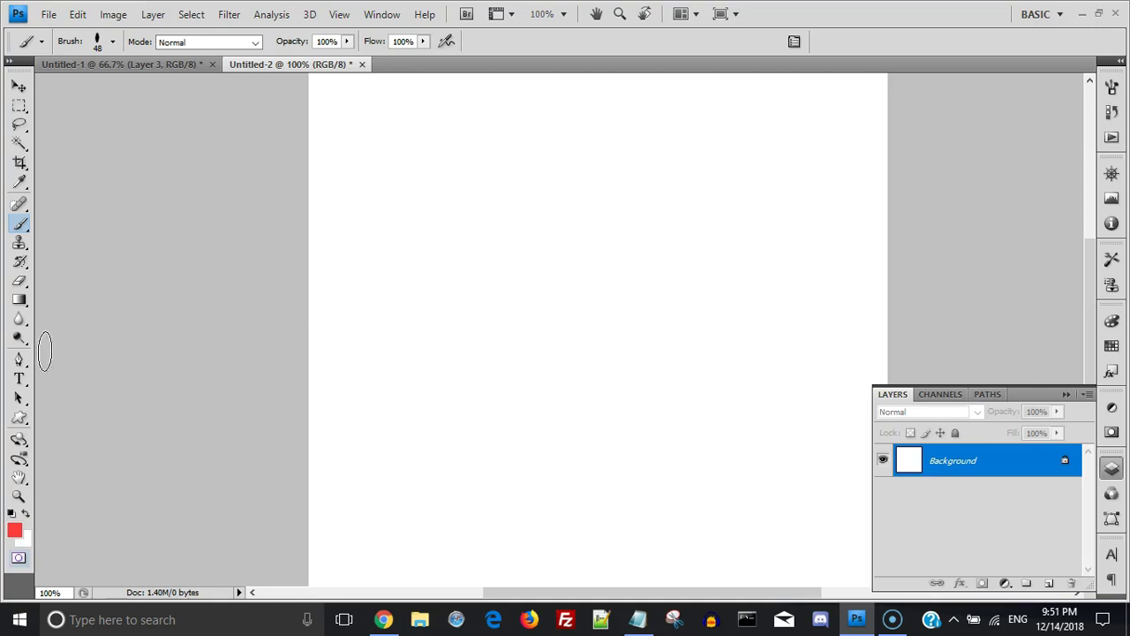
Step: Draw a long wavy Pen path with four curved anchors that loops back across the canvas
left_click(19, 361)
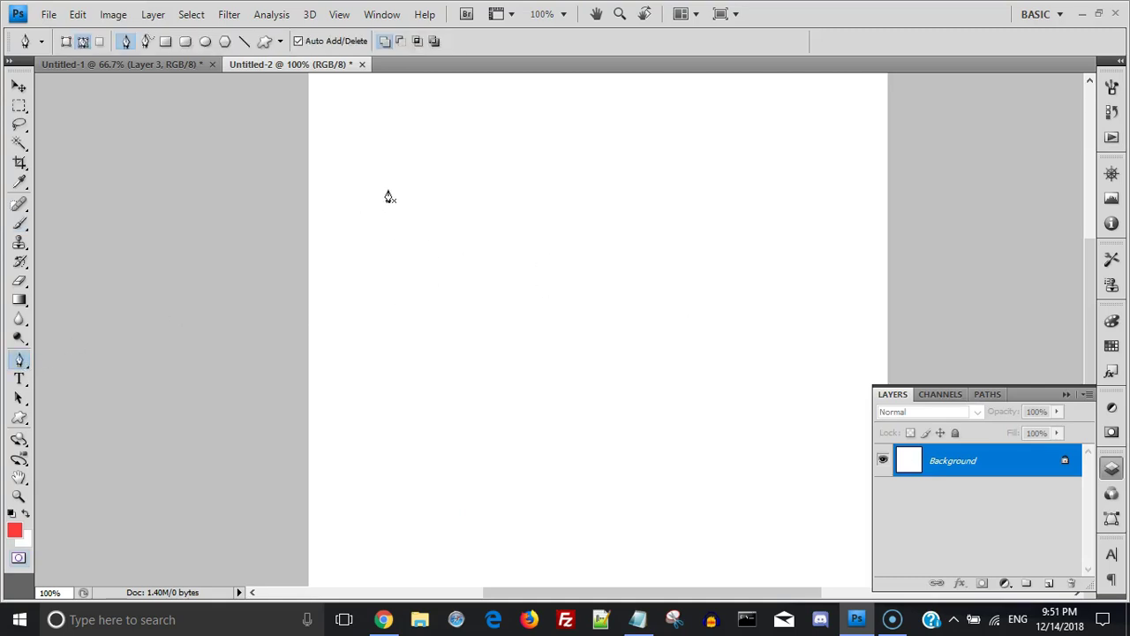
left_click_drag(574, 168, 655, 284)
left_click_drag(812, 261, 897, 211)
left_click_drag(720, 492, 582, 348)
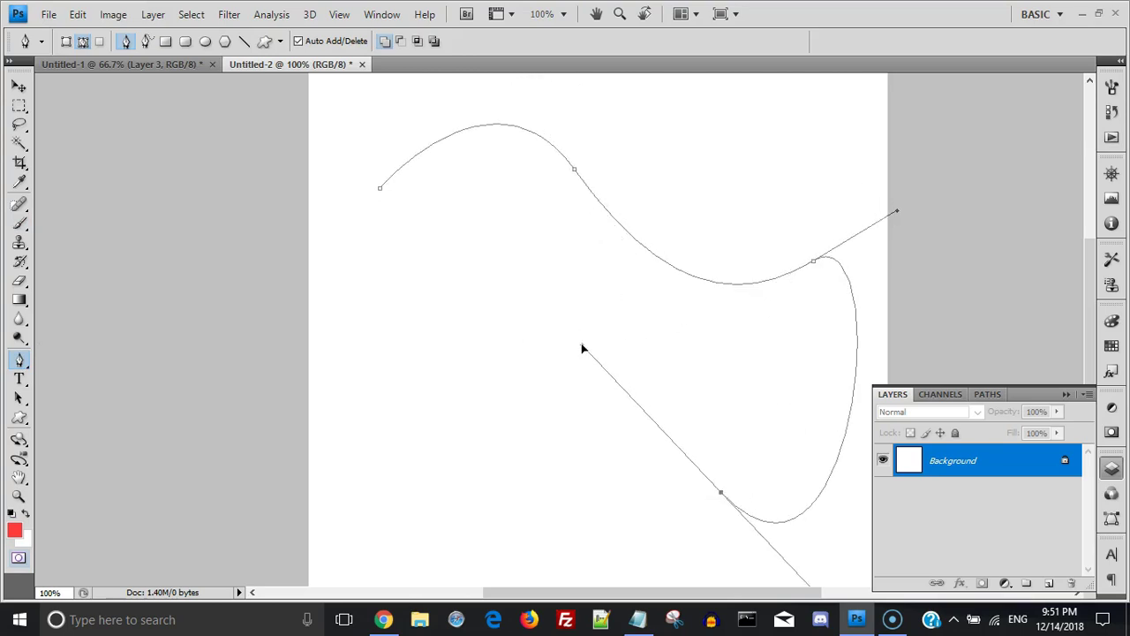
left_click_drag(432, 402, 437, 495)
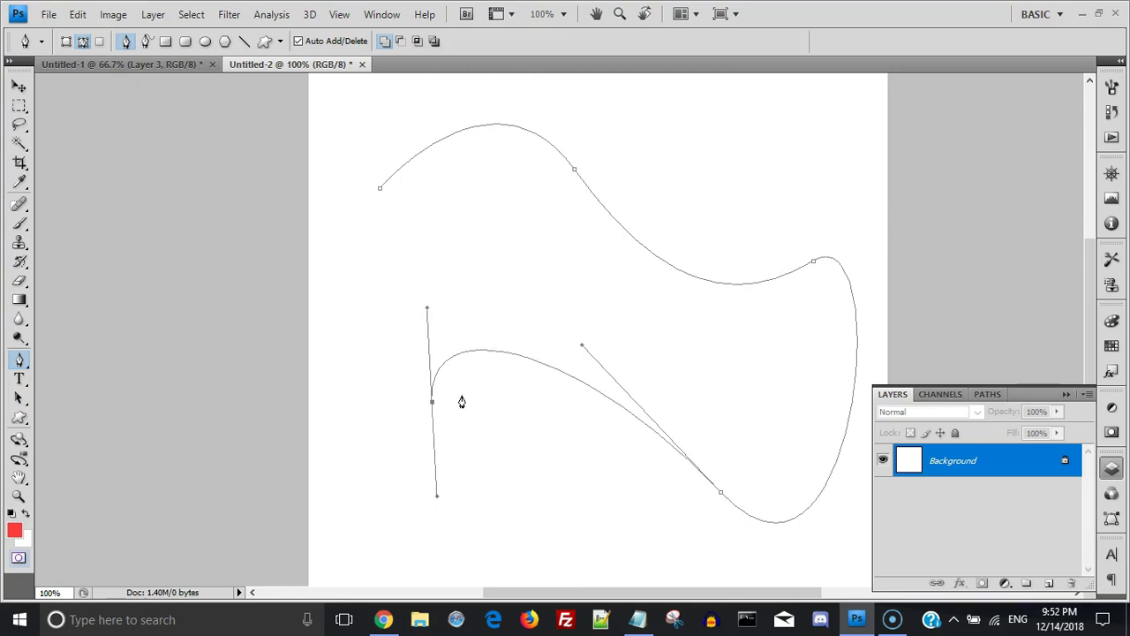
key("Escape")
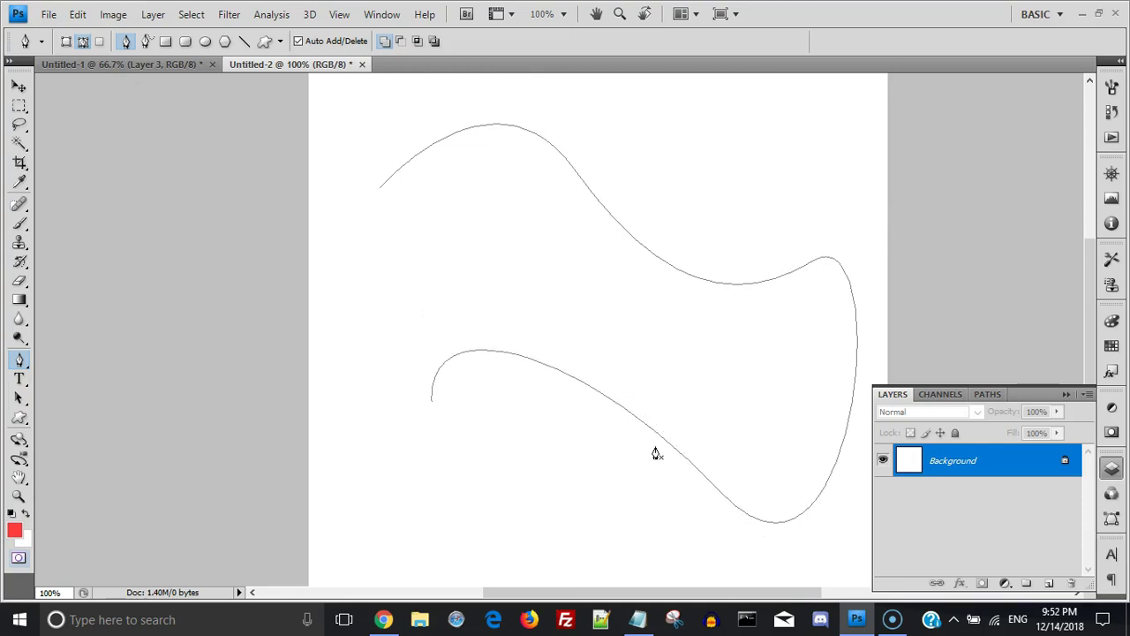
Step: Stroke the Work Path with the light brush from the Paths panel, then undo the stroke
left_click(985, 395)
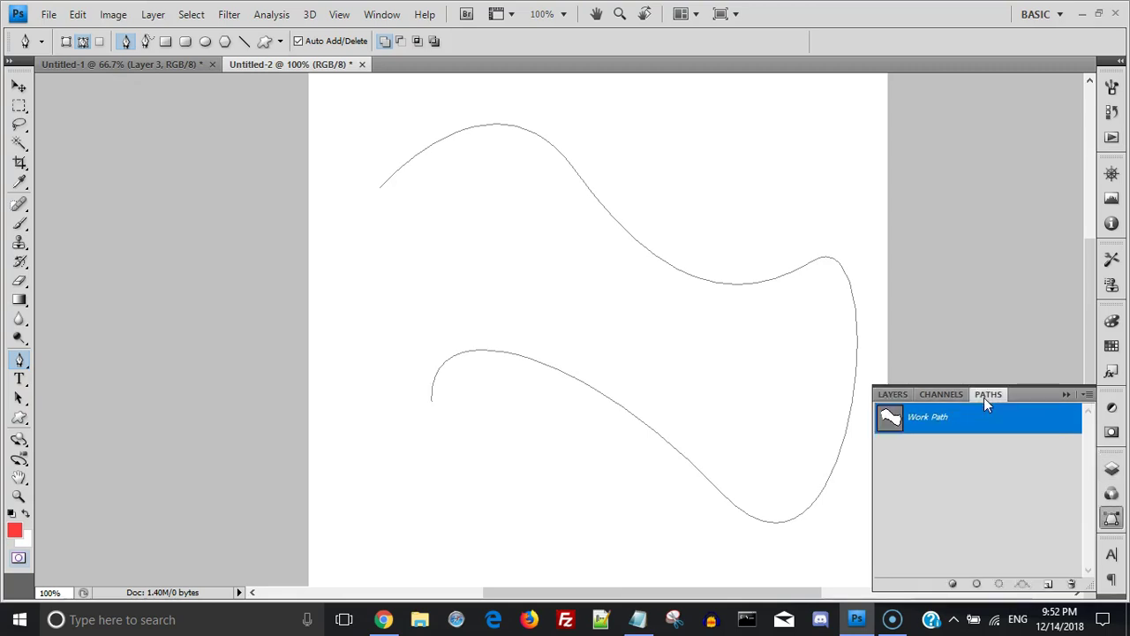
left_click(976, 584)
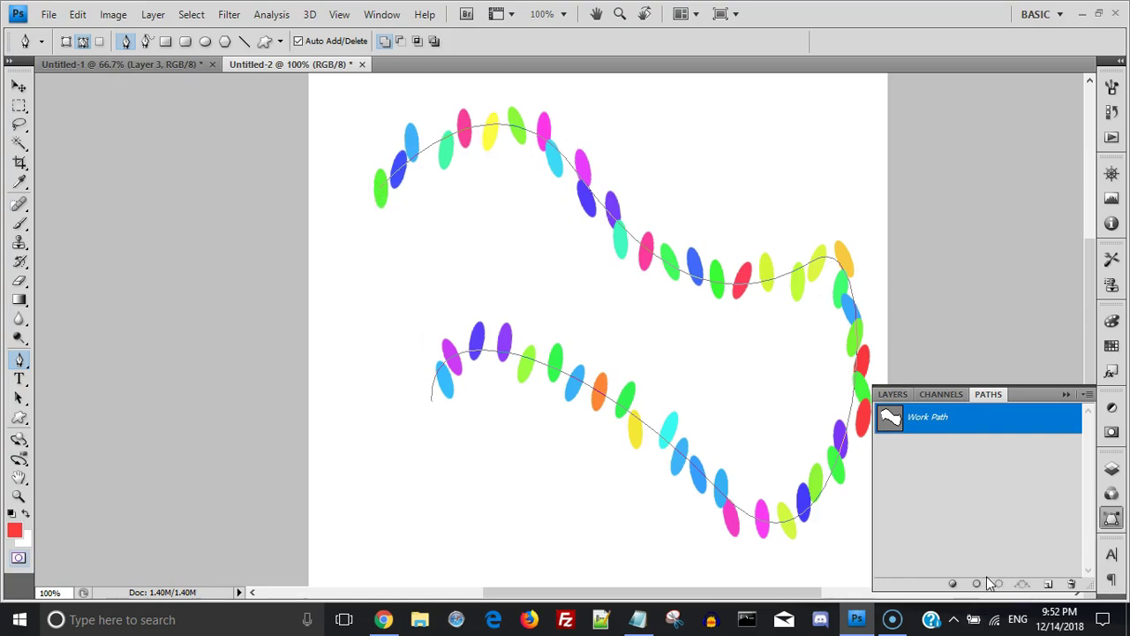
key("ctrl+z")
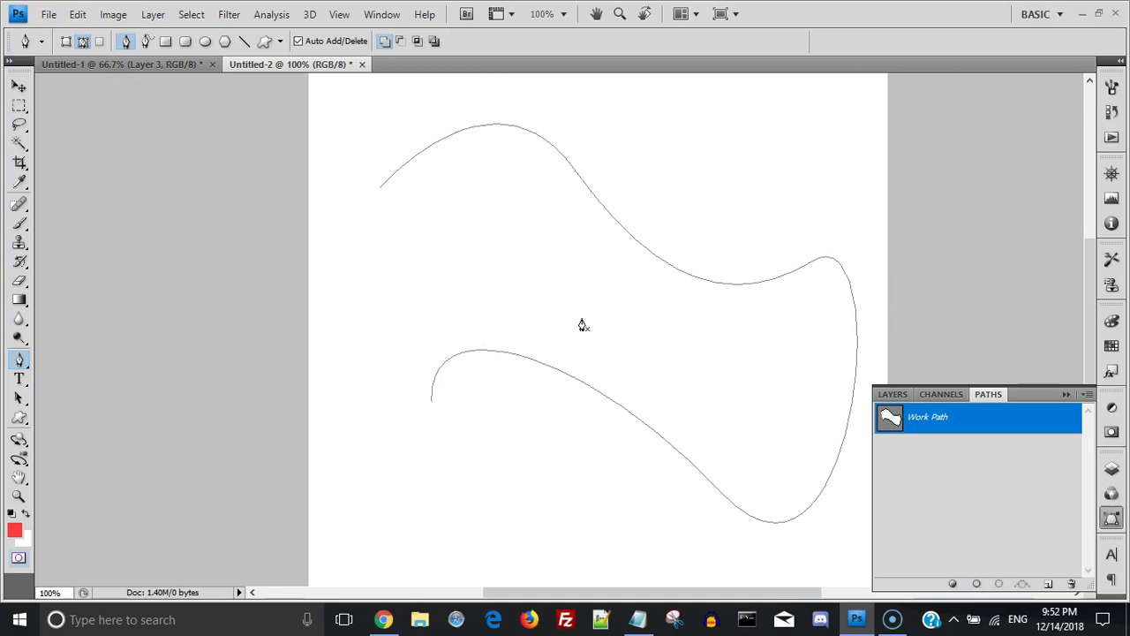
Step: Delete the curved path and draw pen outlines for the letters T, H and A
key("Delete")
left_click(421, 280)
left_click(414, 193)
left_click(359, 205)
left_click(472, 177)
left_click(505, 174)
left_click(504, 277)
left_click(583, 176)
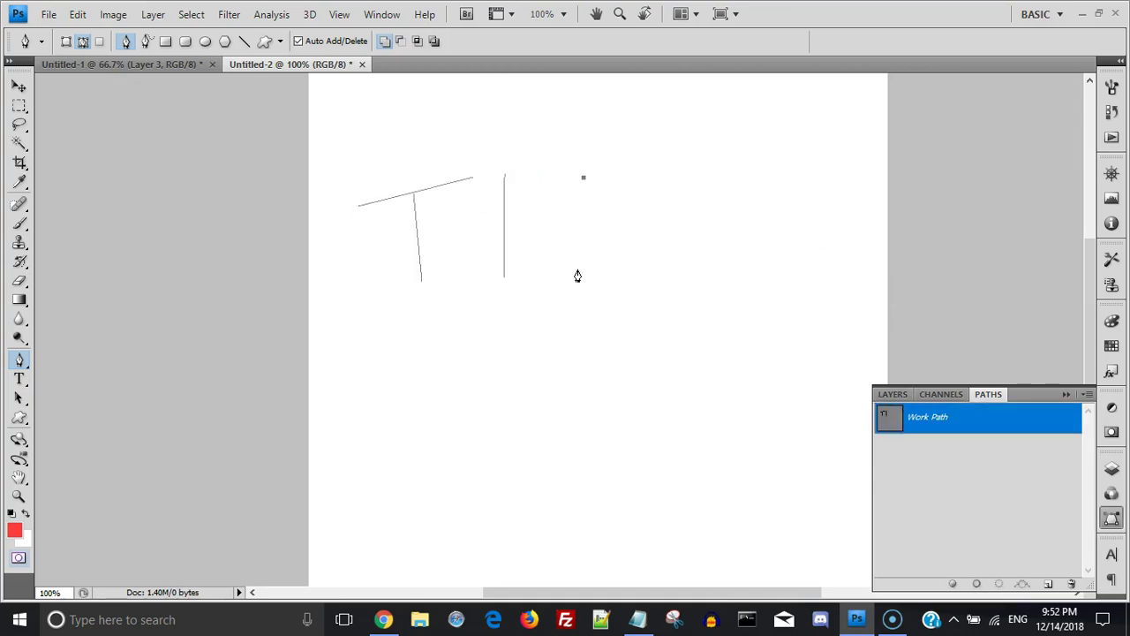
left_click(578, 269)
left_click(578, 223)
left_click(598, 276)
left_click(651, 169)
left_click(673, 277)
Step: Add pen outlines for the letters N and K to complete THANK
left_click(690, 279)
left_click(706, 176)
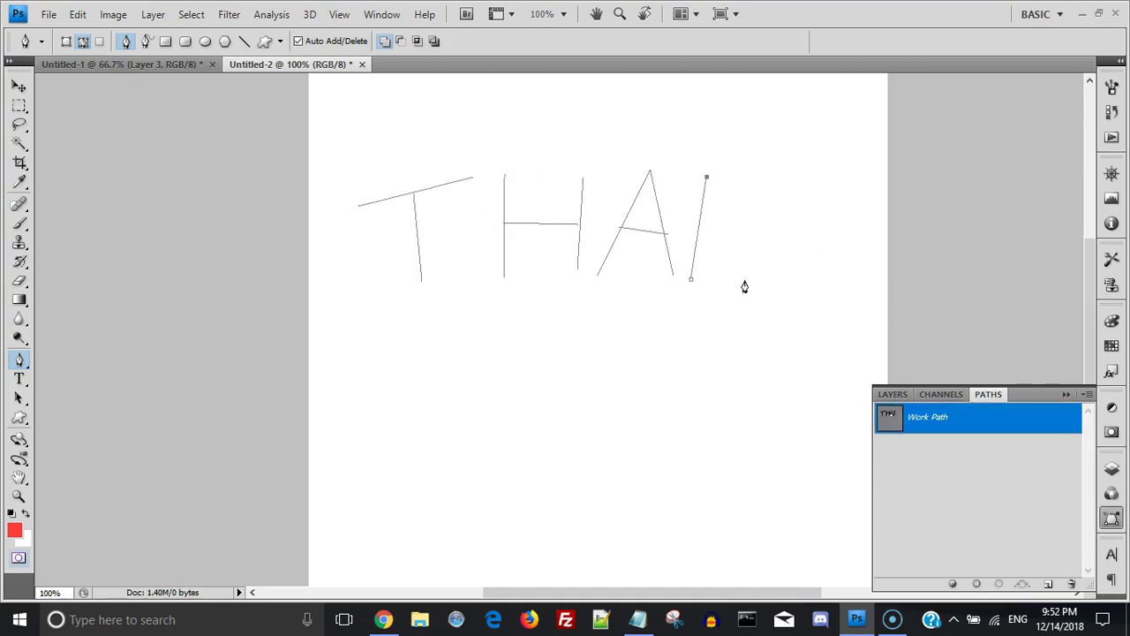
left_click(746, 280)
left_click(751, 185)
left_click(786, 182)
left_click(790, 279)
left_click(828, 188)
Step: Draw the Y, O and U outlines below THANK to spell YOU
left_click(789, 237)
left_click(478, 404)
left_click(528, 339)
left_click(479, 404)
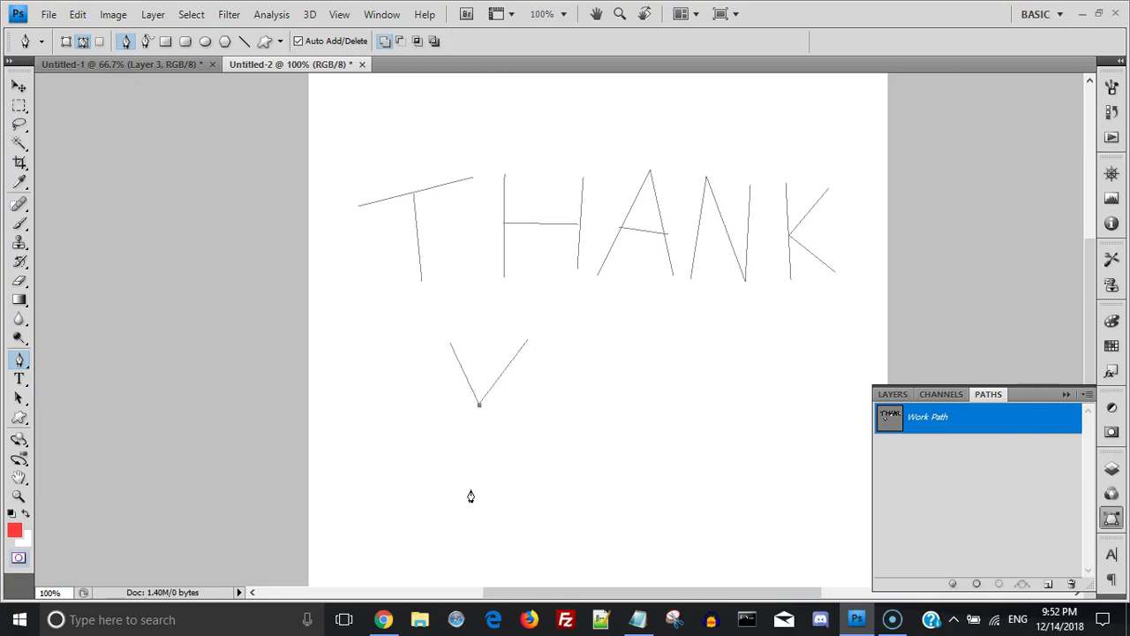
left_click(476, 488)
left_click(586, 363)
left_click_drag(589, 512, 639, 577)
left_click(586, 364)
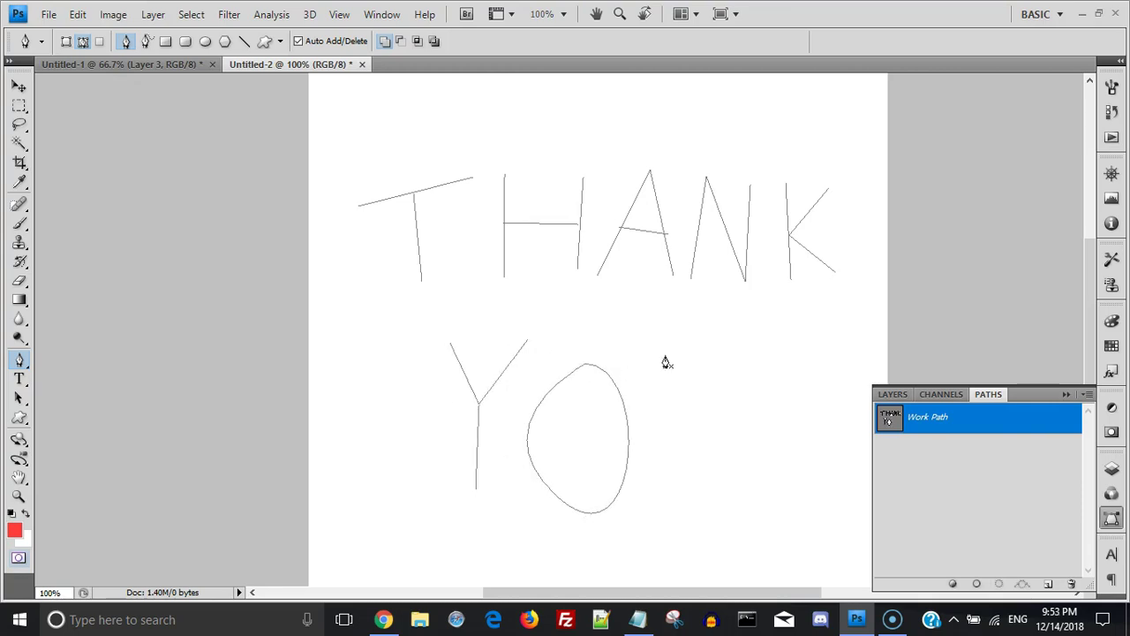
left_click(667, 364)
left_click_drag(702, 510, 777, 514)
left_click(742, 364)
Step: Stroke the THANK YOU Work Path with the Christmas-light brush, then deselect the path to hide its outline
key("b")
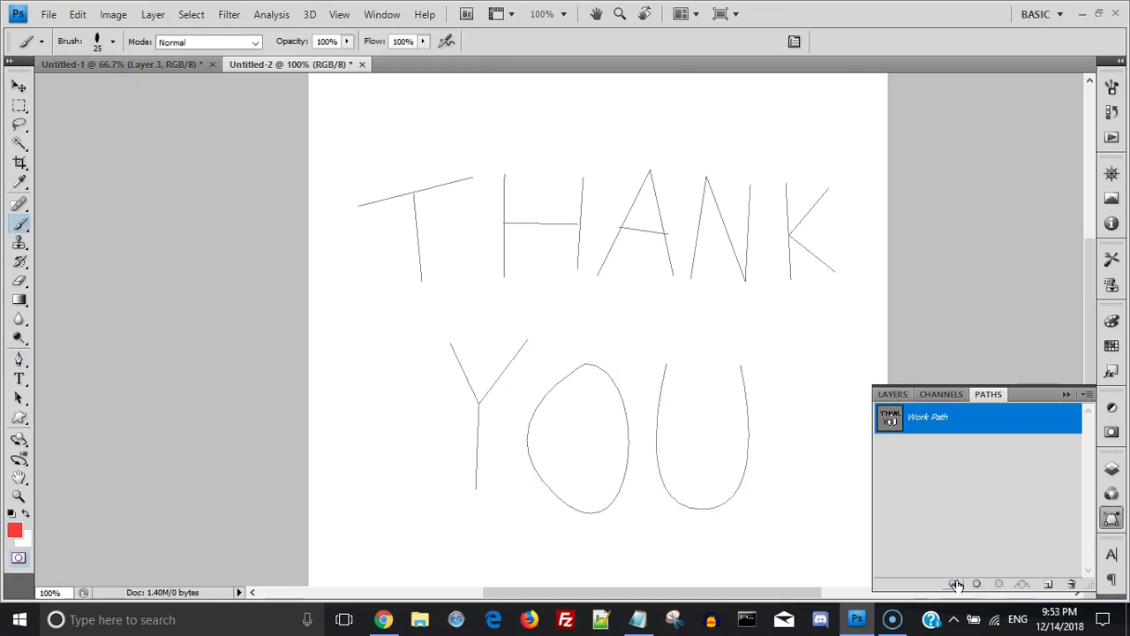
left_click(977, 583)
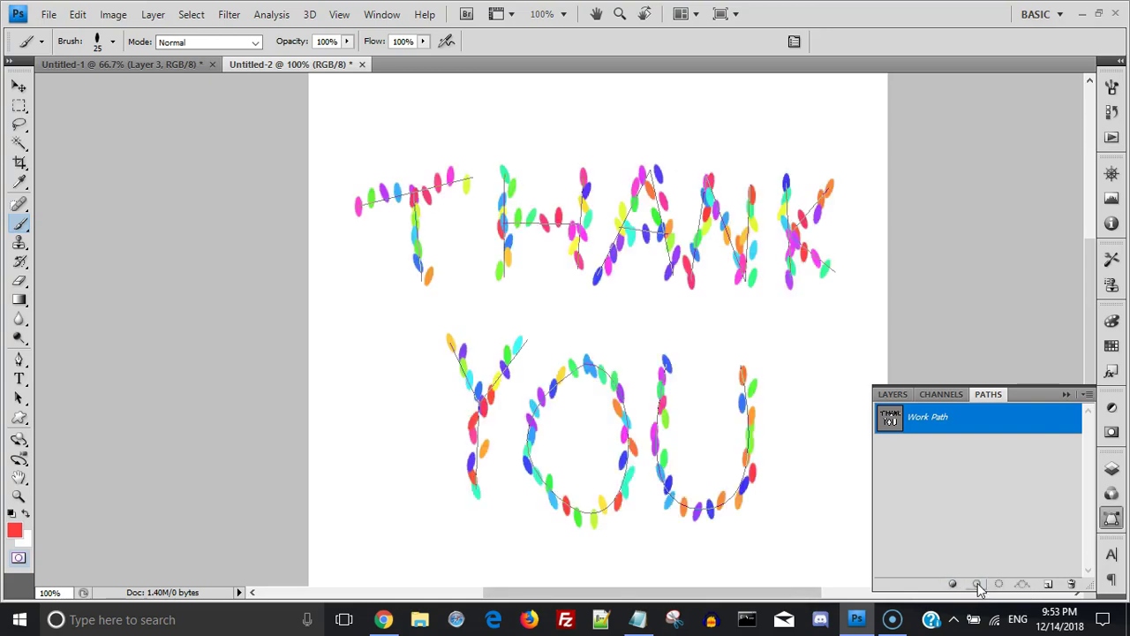
left_click(958, 474)
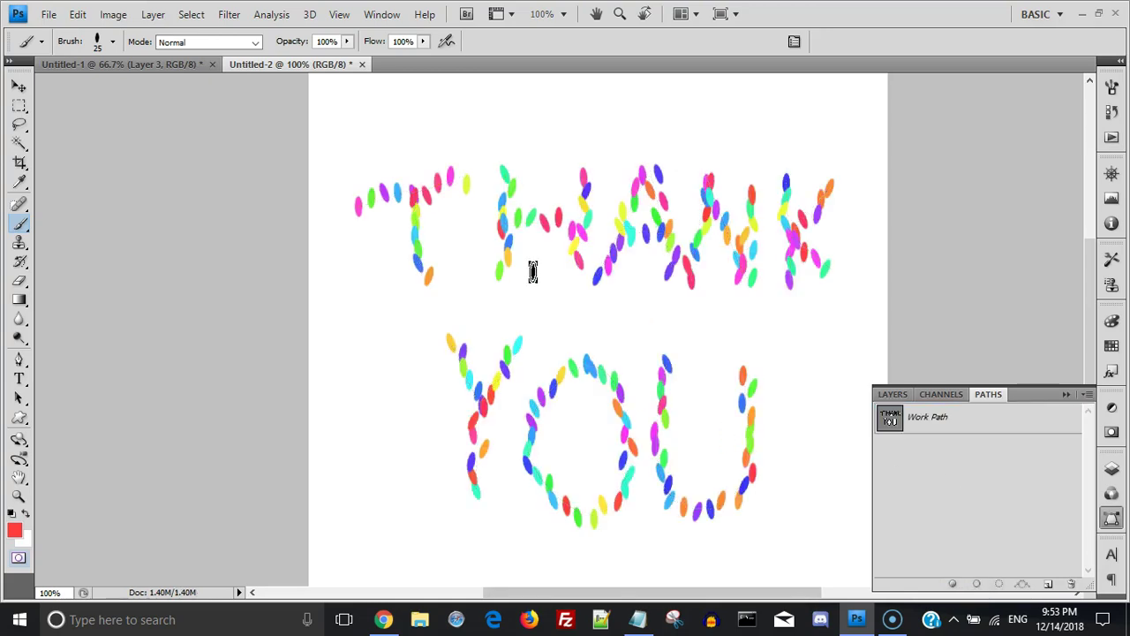